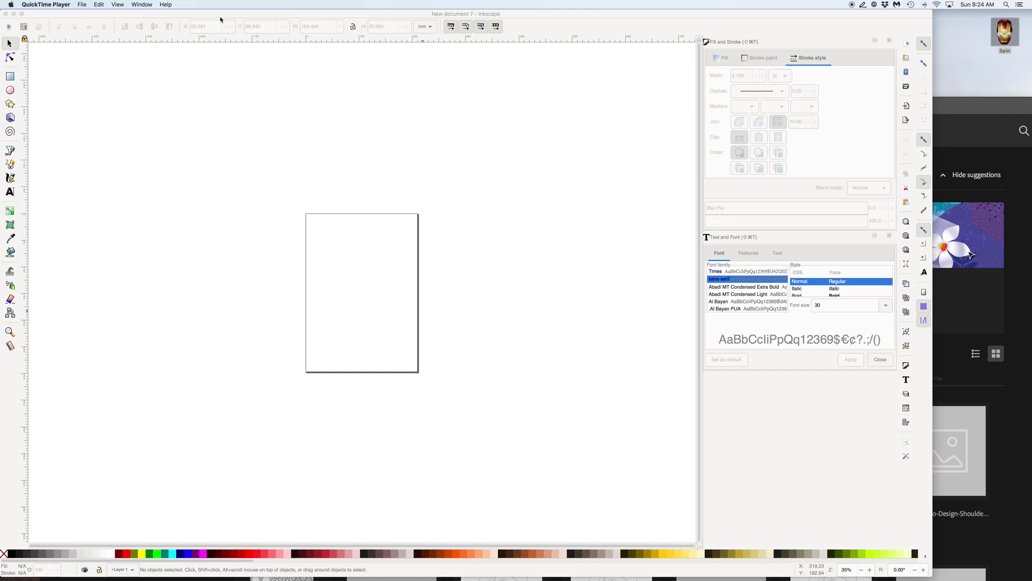
Bring the Inkscape window showing New document 7 in front of QuickTime Player.
drag(220, 20, 227, 18)
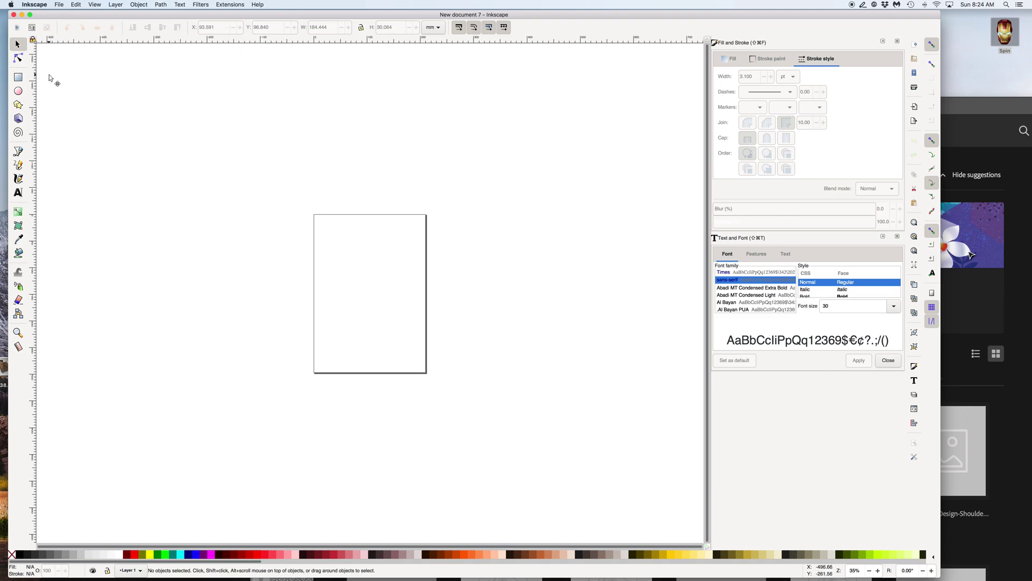
Open D.svg from The Letters folder and enlarge its document window.
click(59, 4)
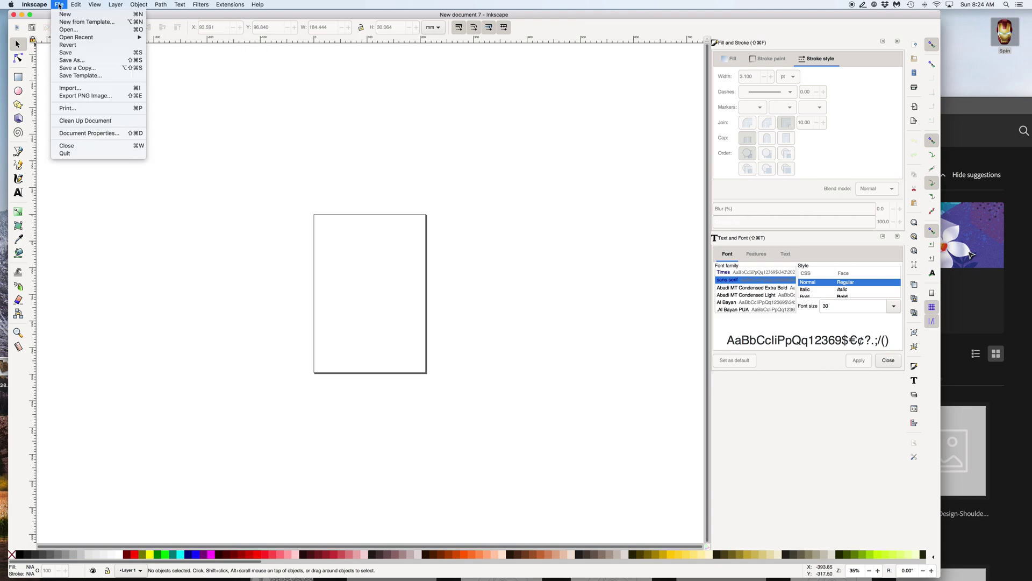
click(61, 31)
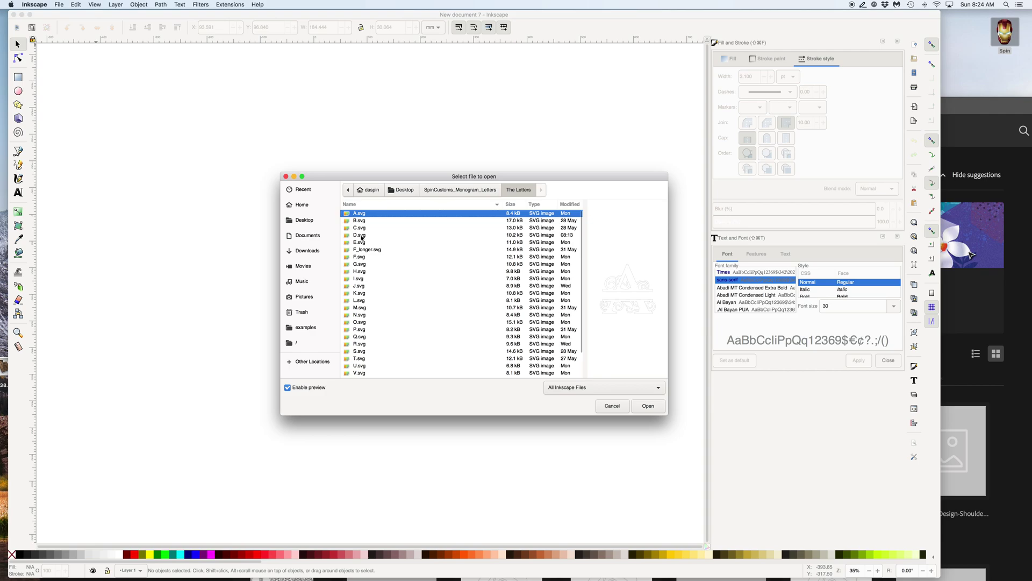
click(359, 235)
click(647, 406)
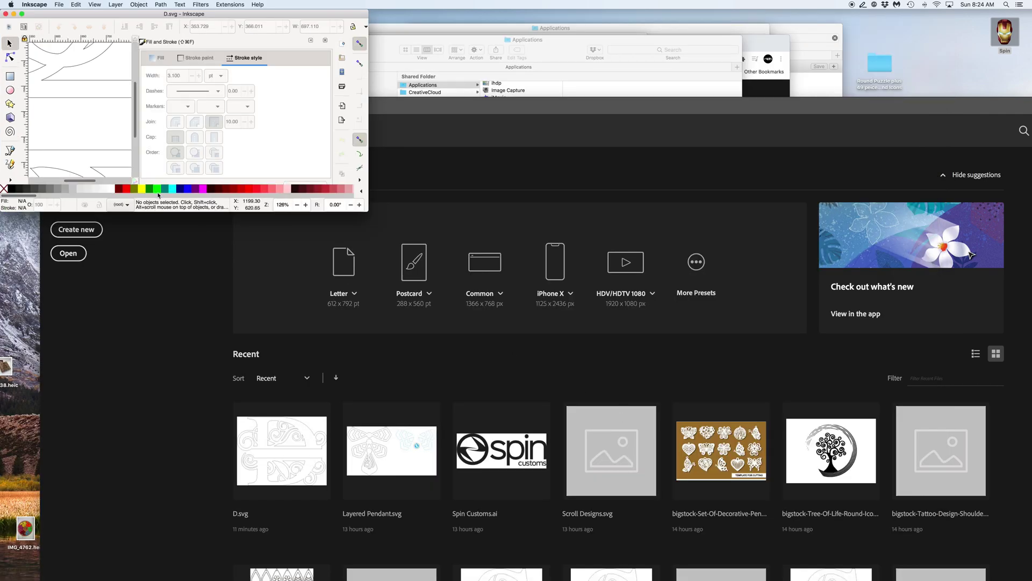
drag(366, 212, 891, 580)
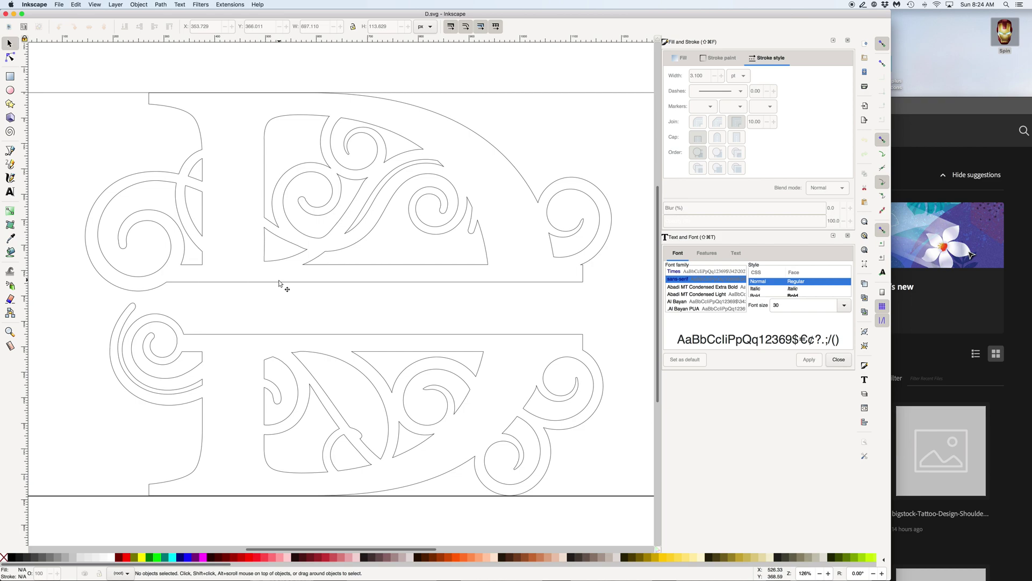
Select all, ungroup the split D into upper and lower path halves, then deselect.
key(alt)
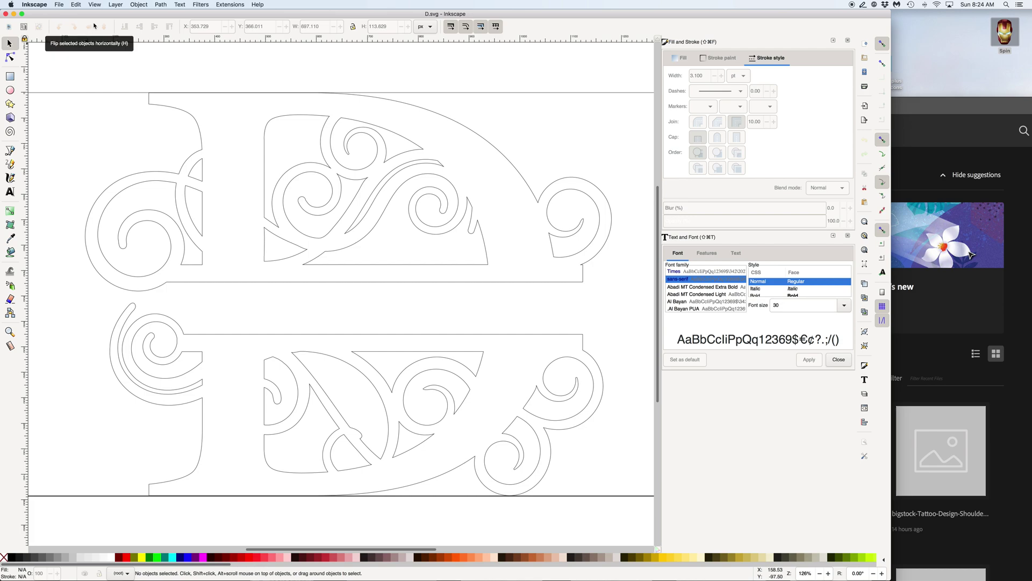
click(76, 5)
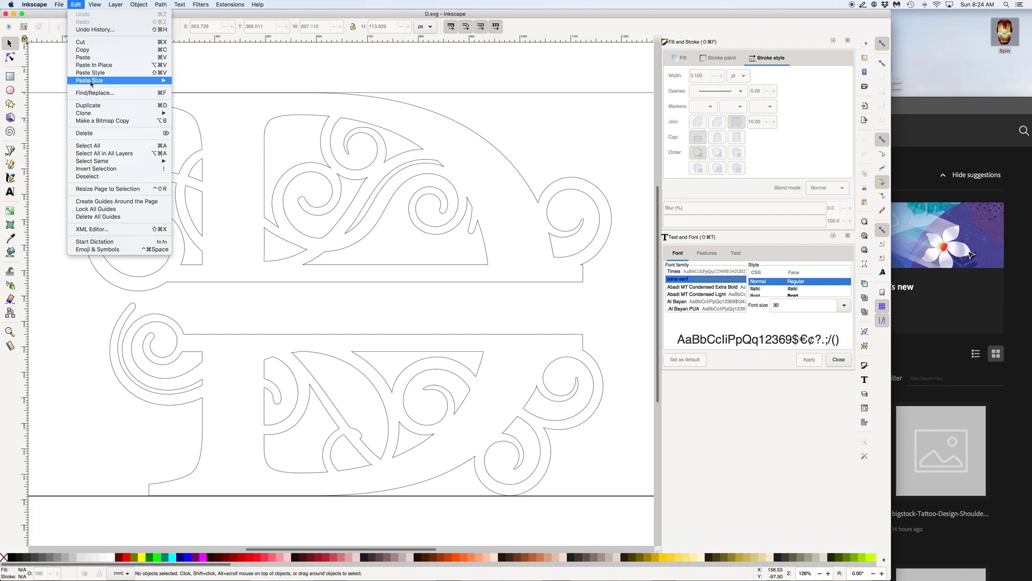
click(99, 146)
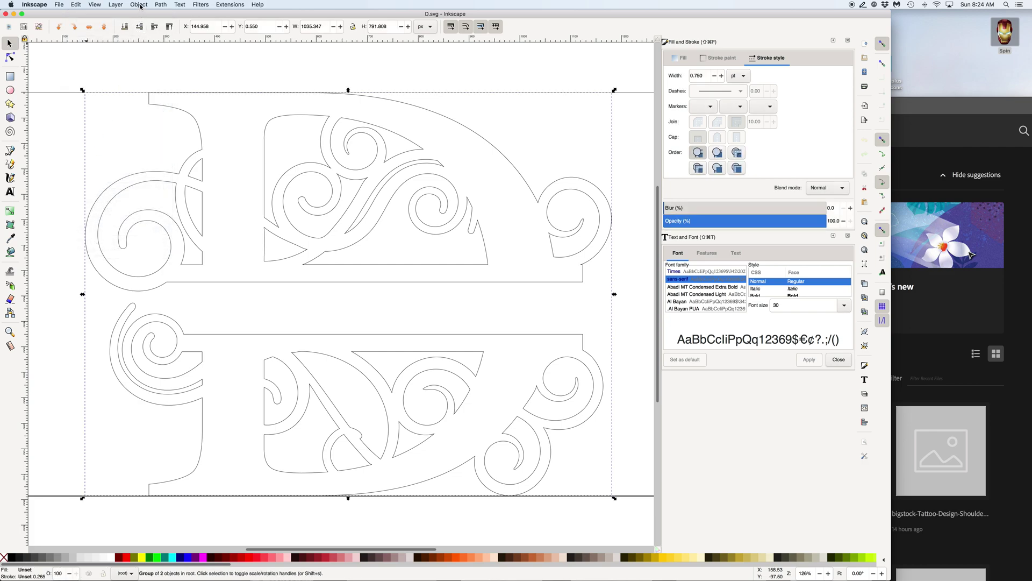
click(139, 4)
click(153, 70)
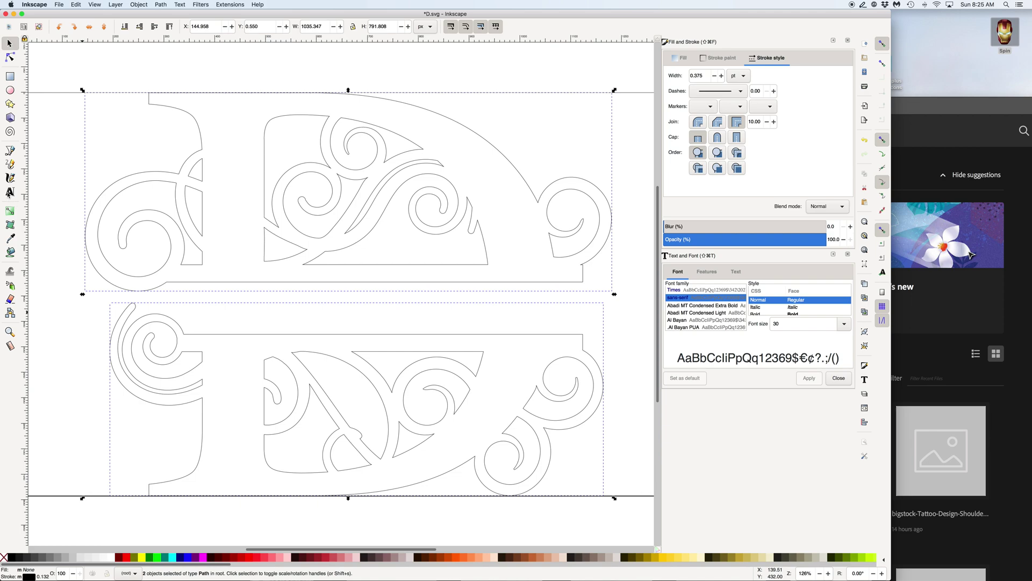
key(Escape)
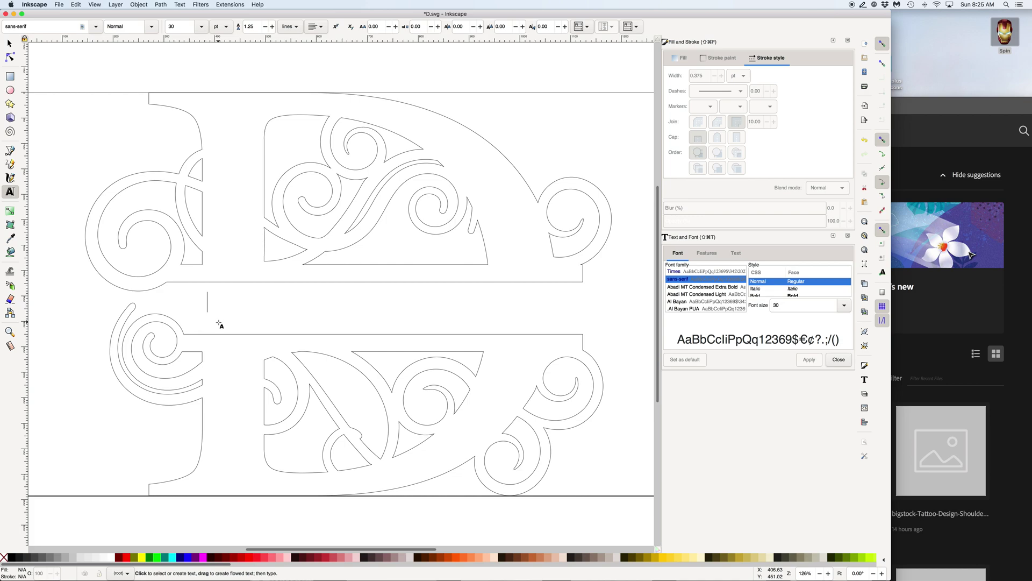
Type DARRYL, apply Times Bold, and scale it to span the D's middle gap.
text(DA)
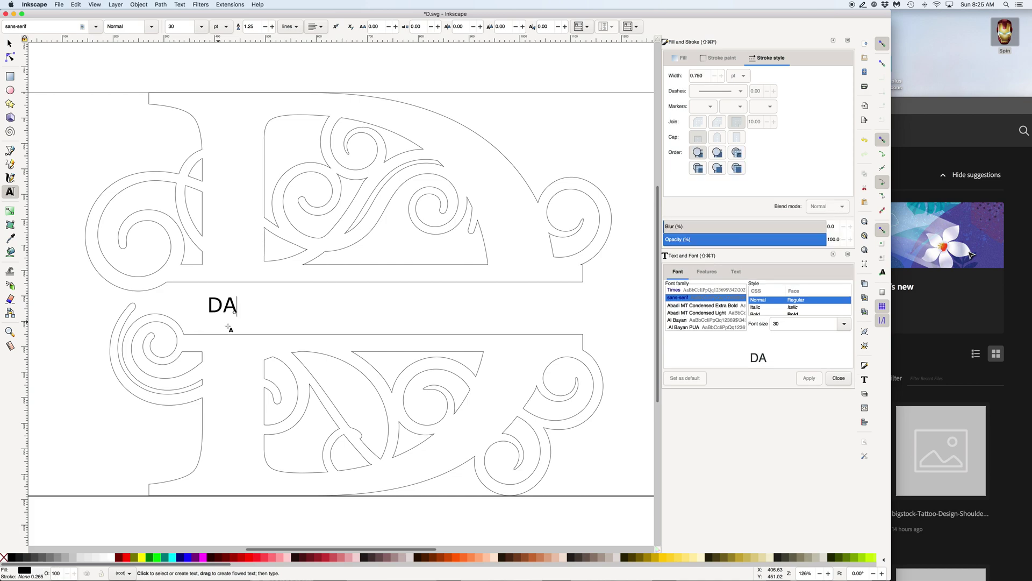
text(RRYL)
click(10, 44)
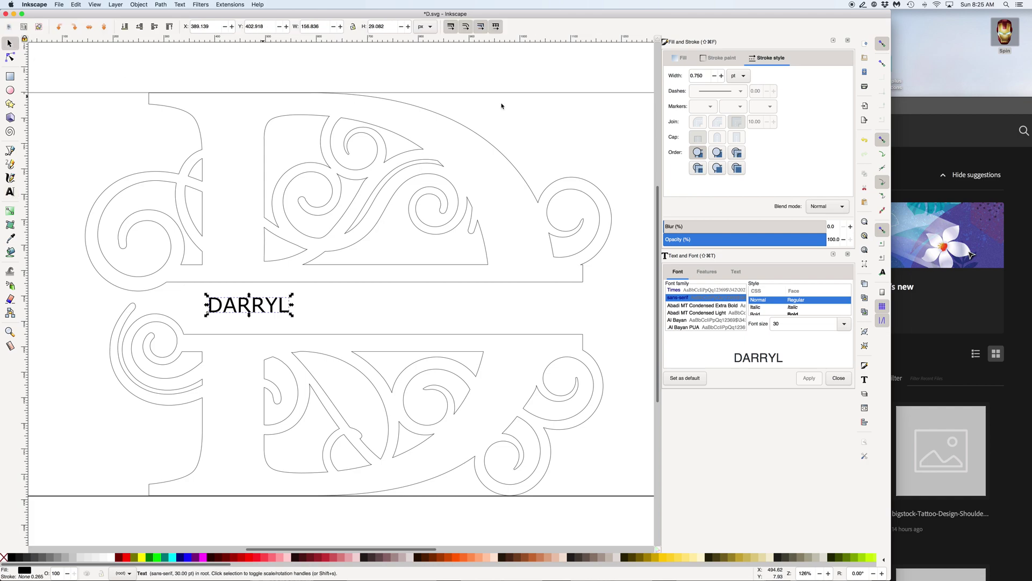
click(699, 306)
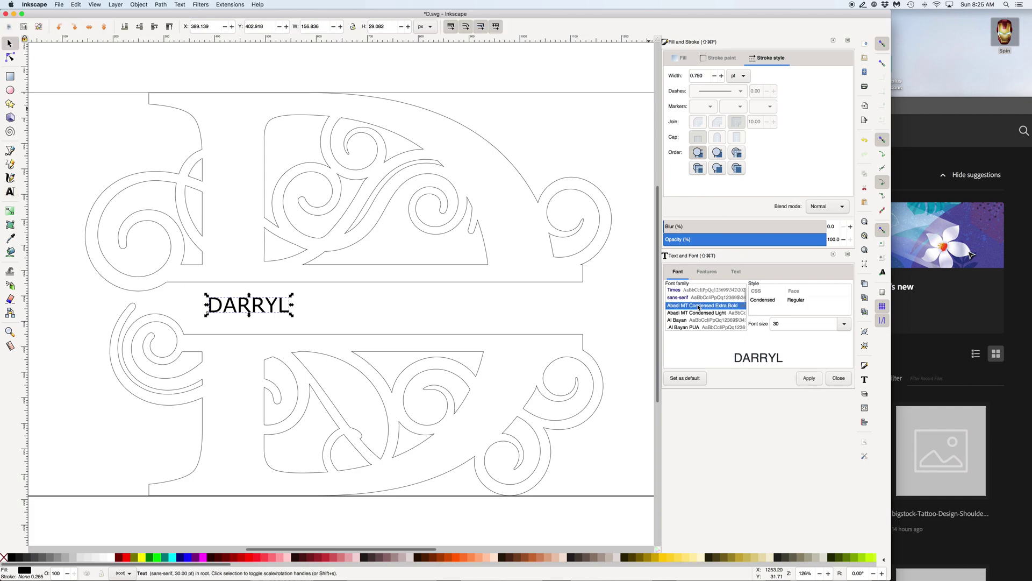
text(tim)
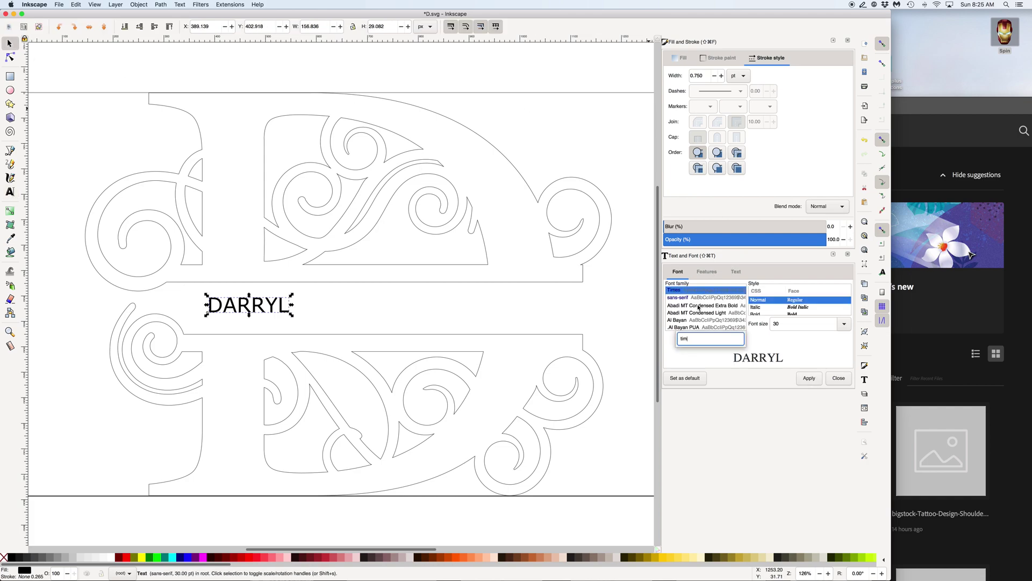
key(Return)
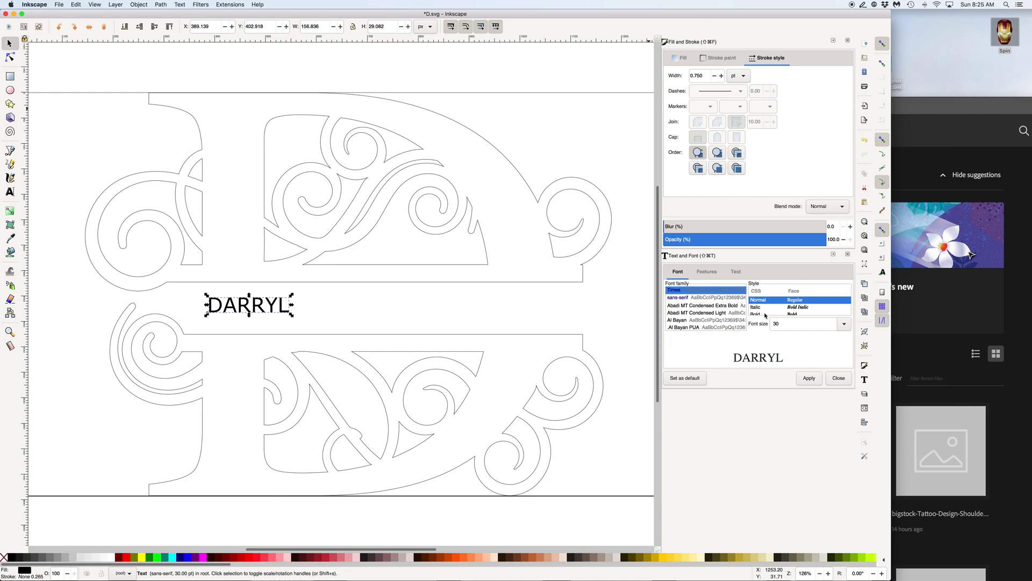
click(765, 314)
click(810, 379)
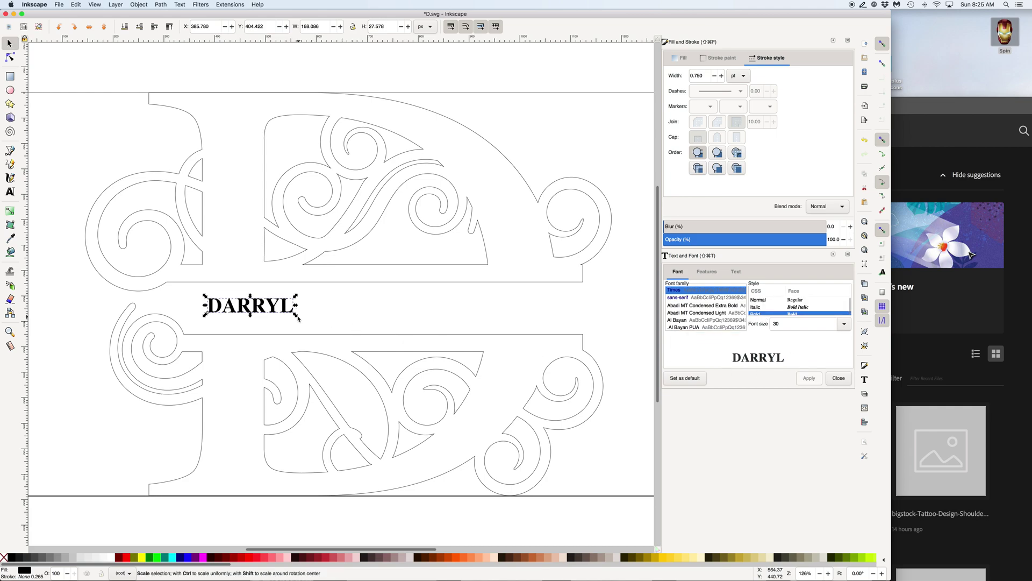
drag(296, 316, 558, 348)
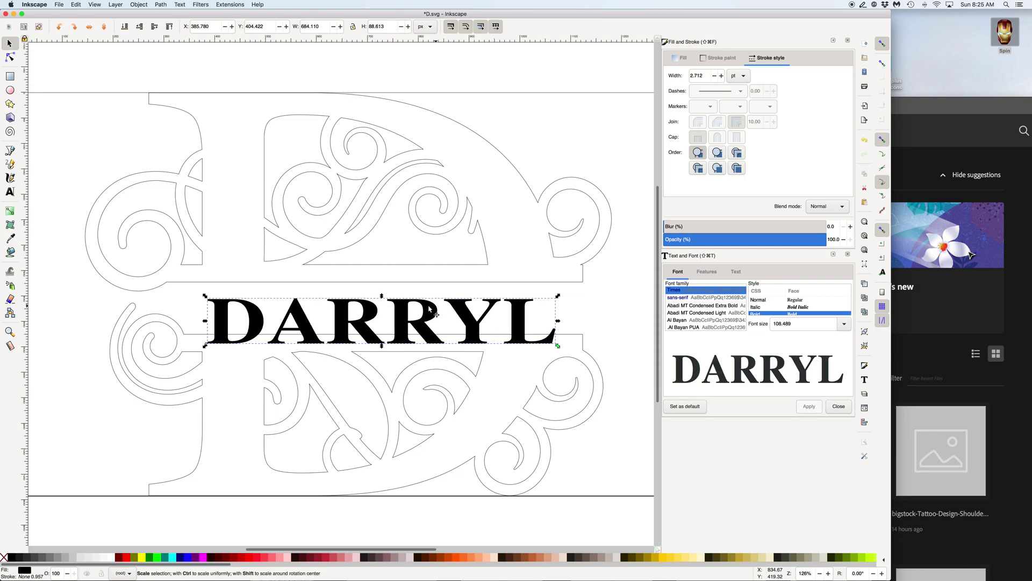
Adjust DARRYL's height, width and position to about 717.401 by 113.978 px.
drag(382, 295, 382, 279)
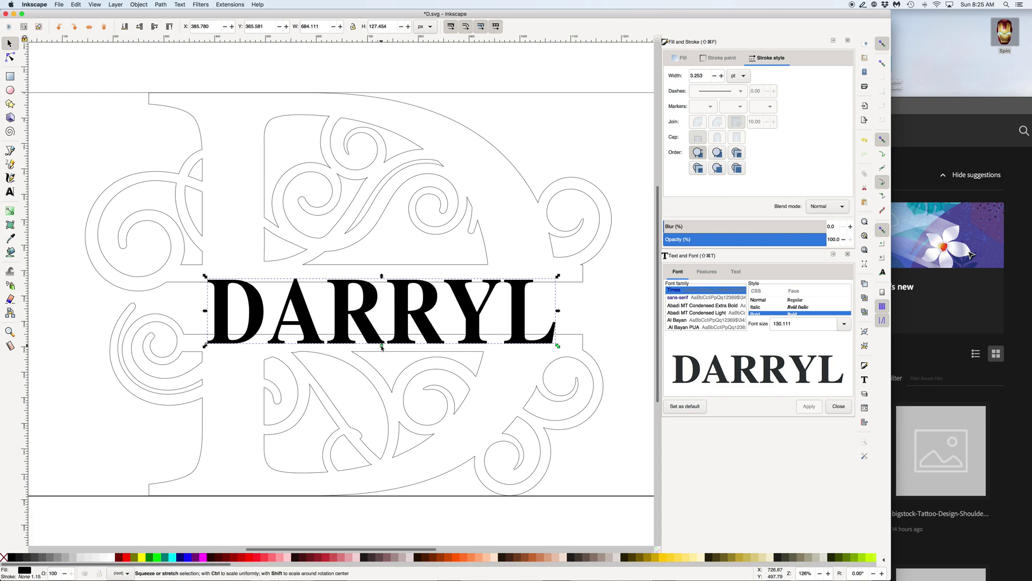
drag(382, 347, 382, 339)
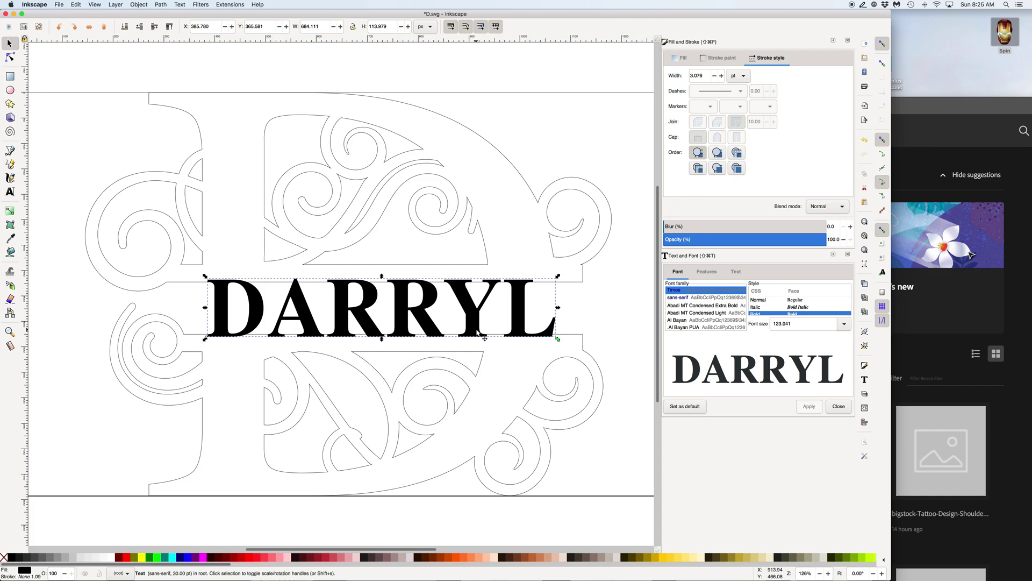
drag(301, 319, 311, 321)
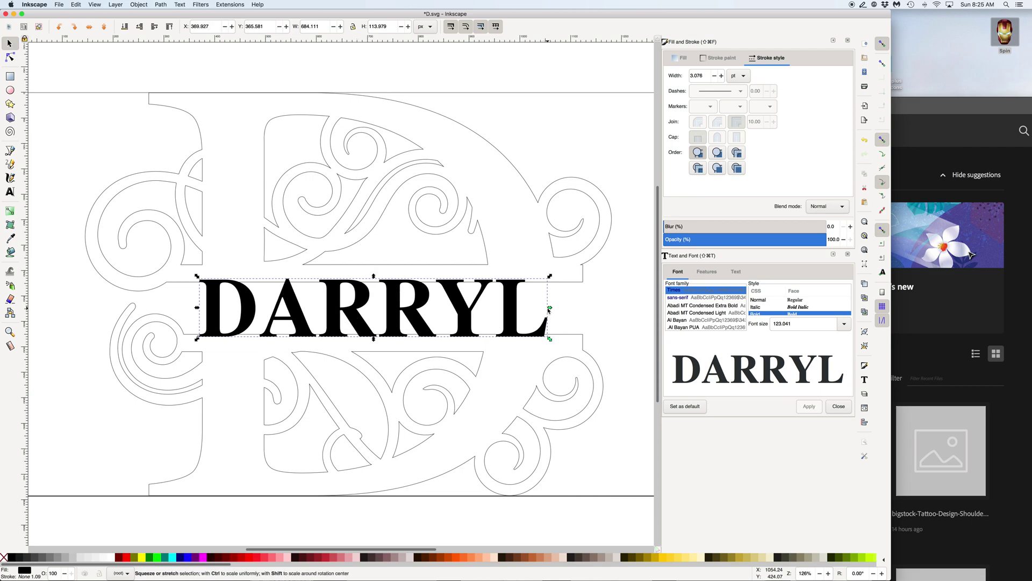
drag(551, 311, 569, 310)
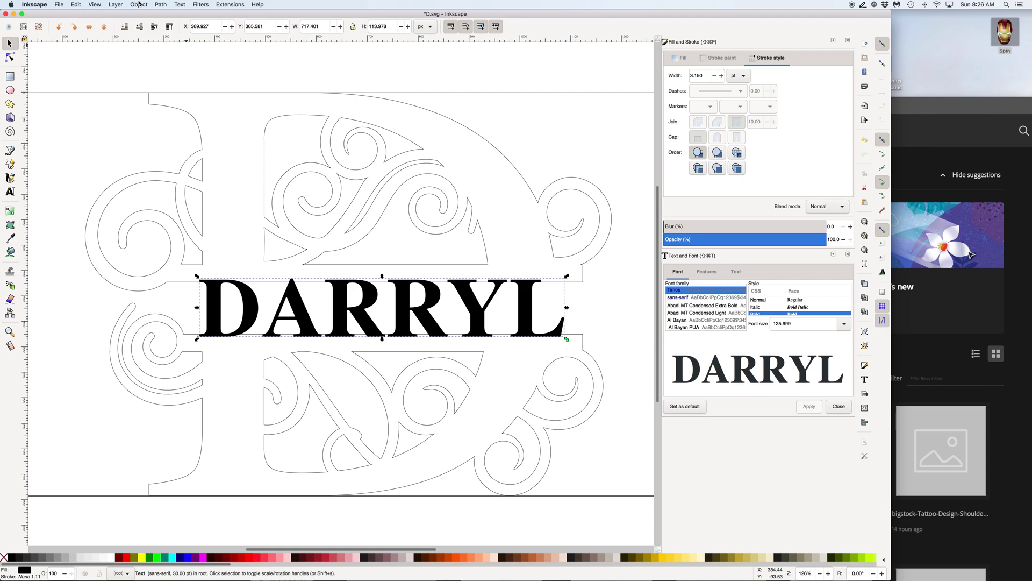
Convert DARRYL with Object to Path and ungroup it into six letter paths.
click(163, 4)
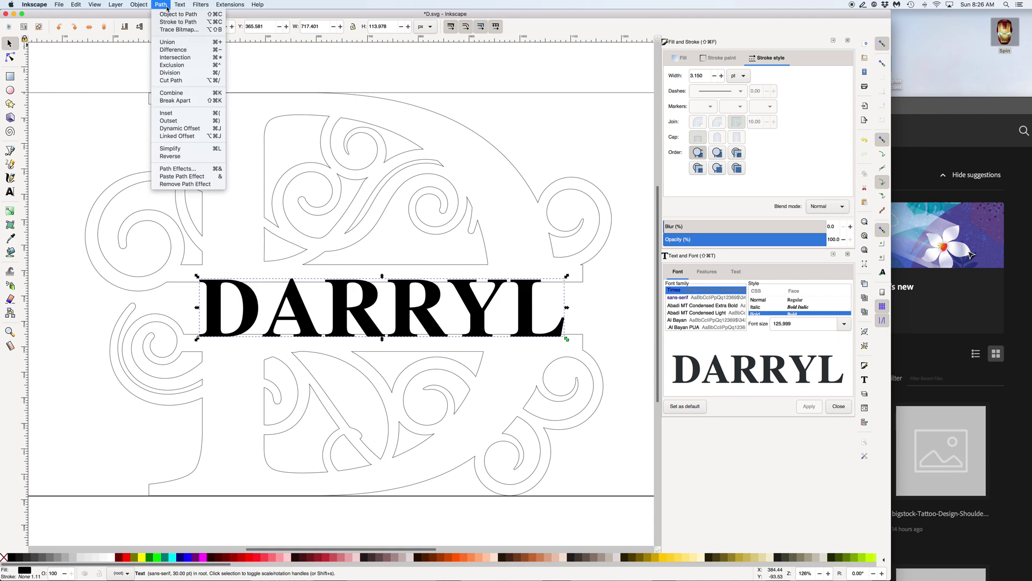
click(171, 15)
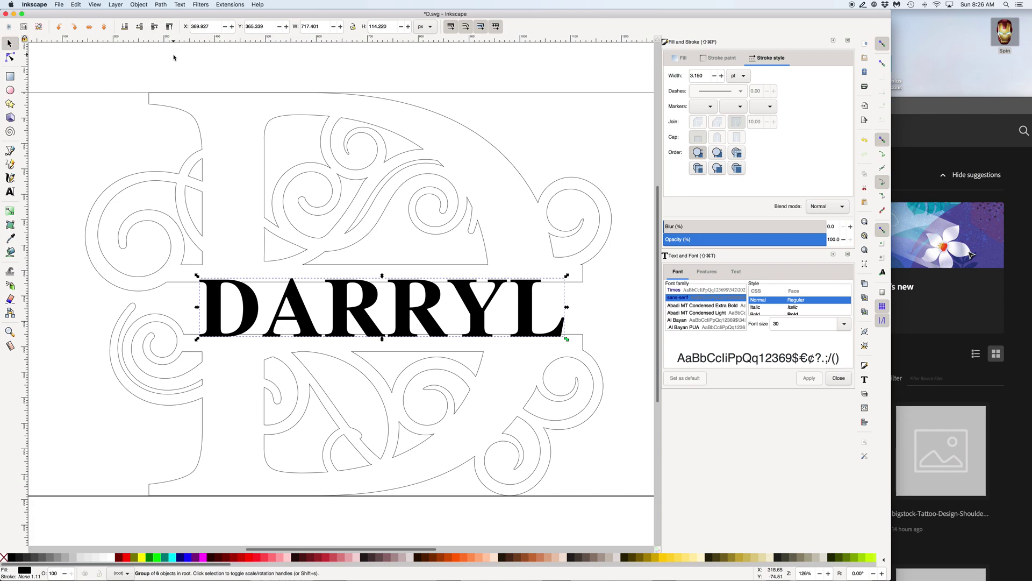
click(139, 4)
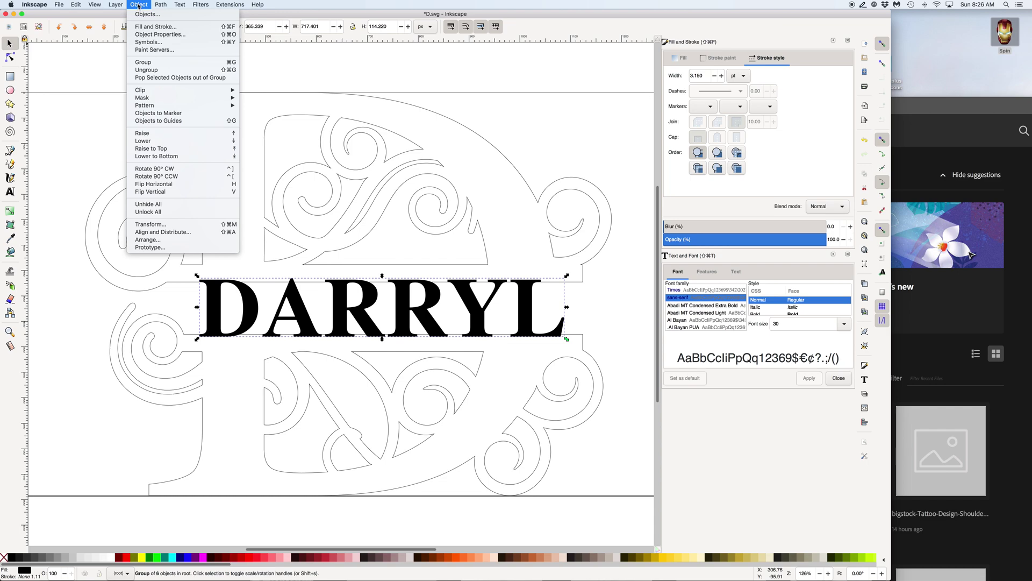
click(146, 70)
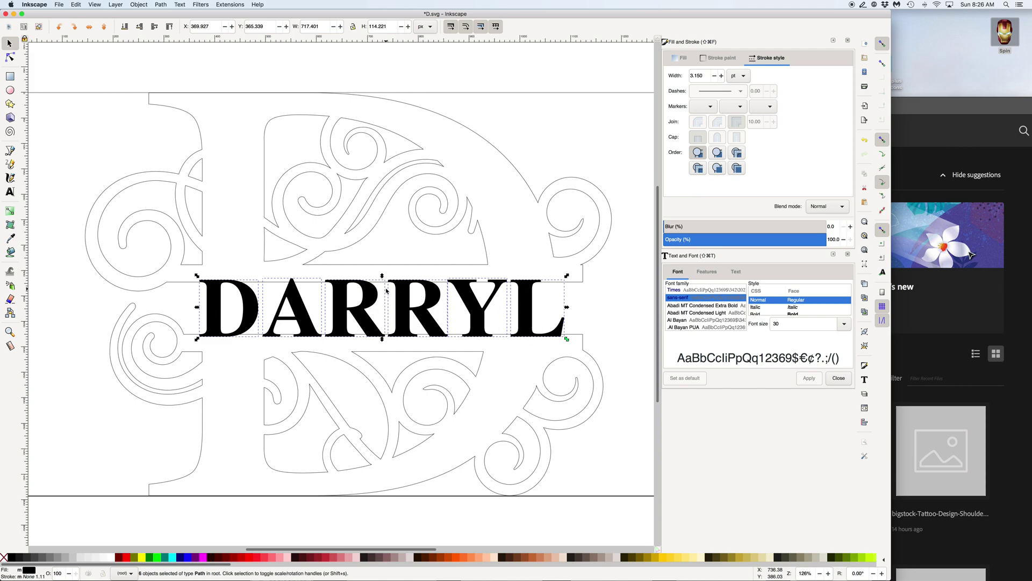
Select everything and Union the D halves and six letters into one 537-node path.
click(80, 5)
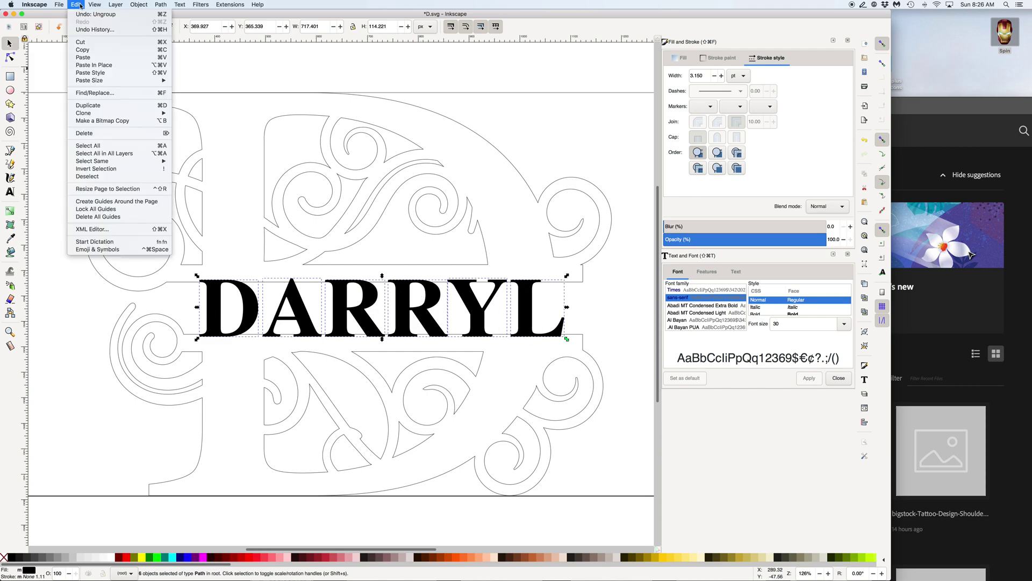
click(88, 145)
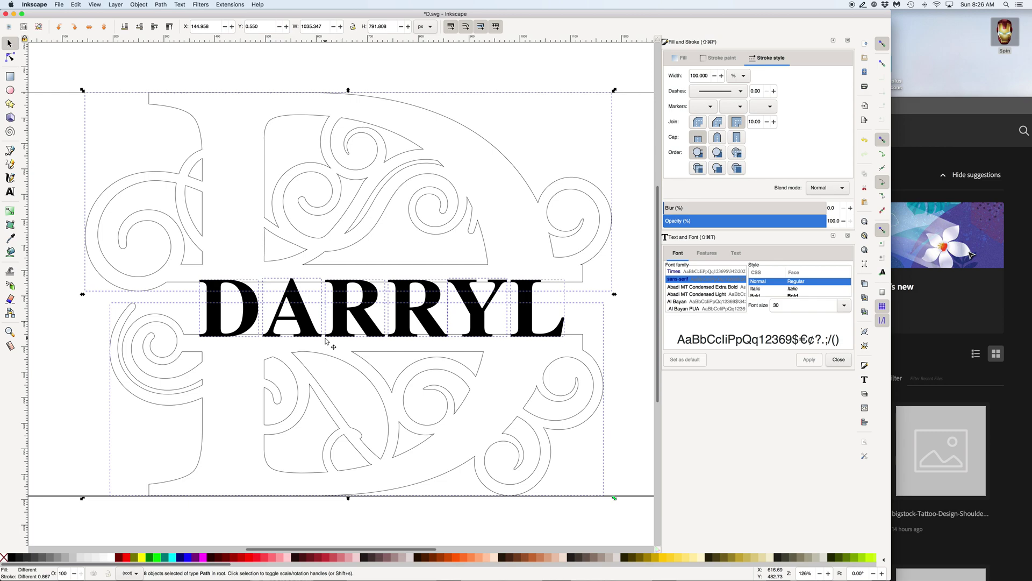
click(163, 5)
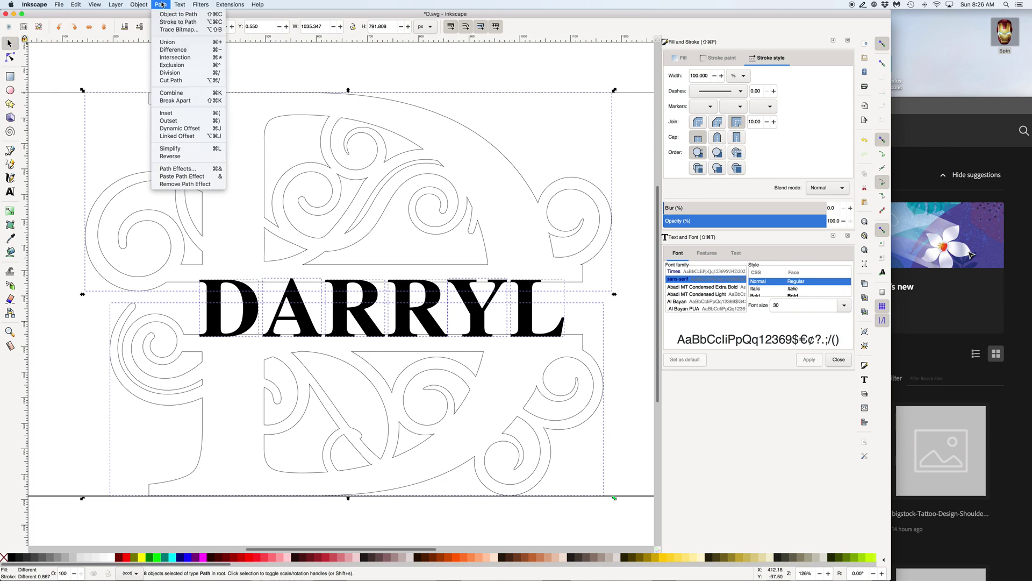
click(171, 43)
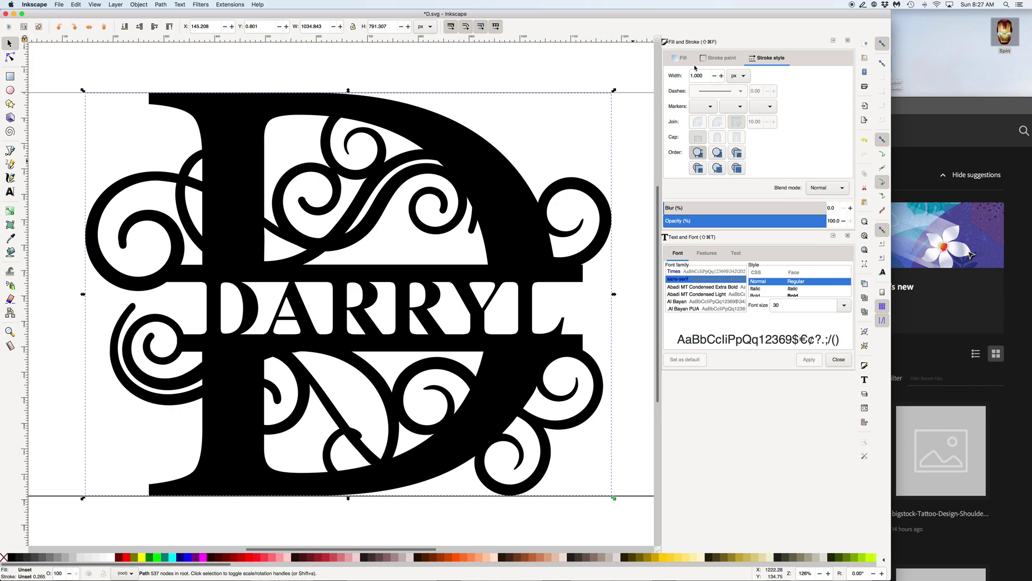
Set the merged path to no fill with a flat black stroke.
click(680, 58)
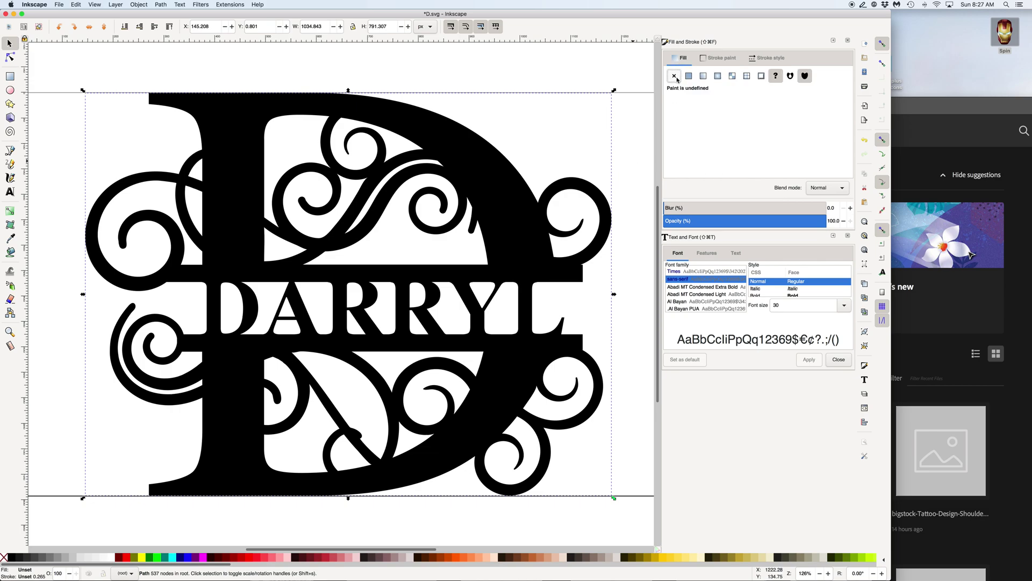
click(675, 77)
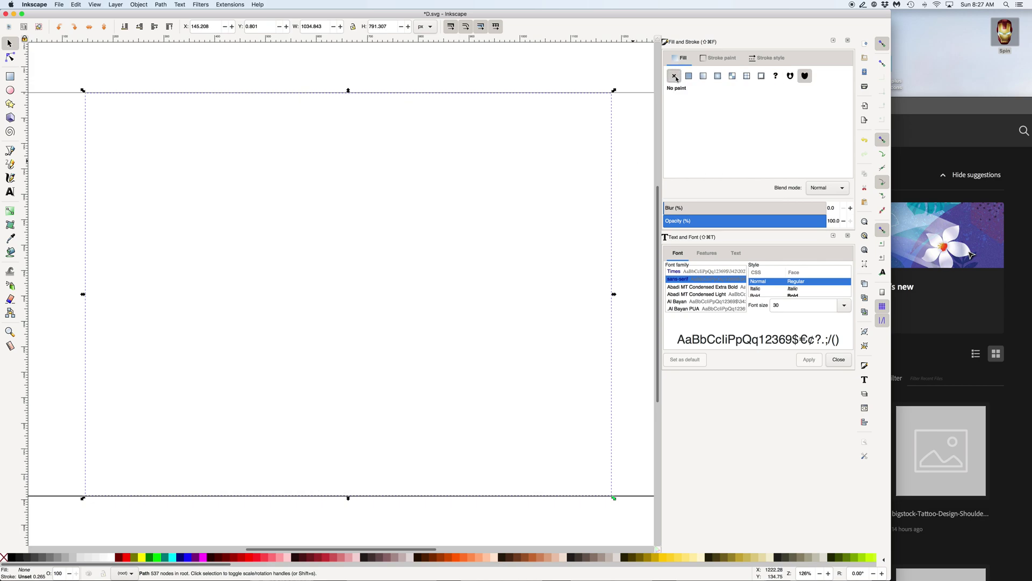
click(707, 60)
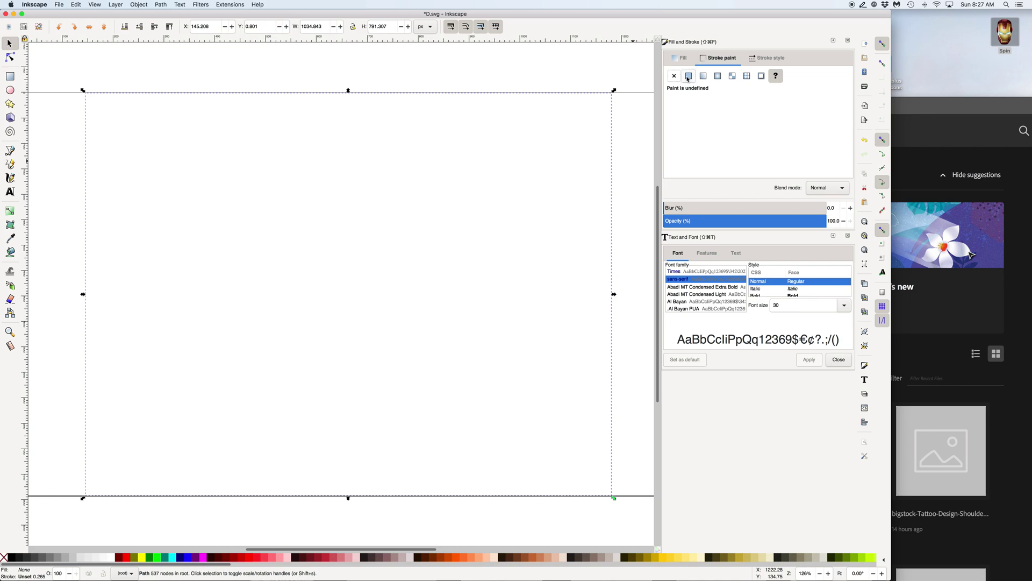
click(689, 79)
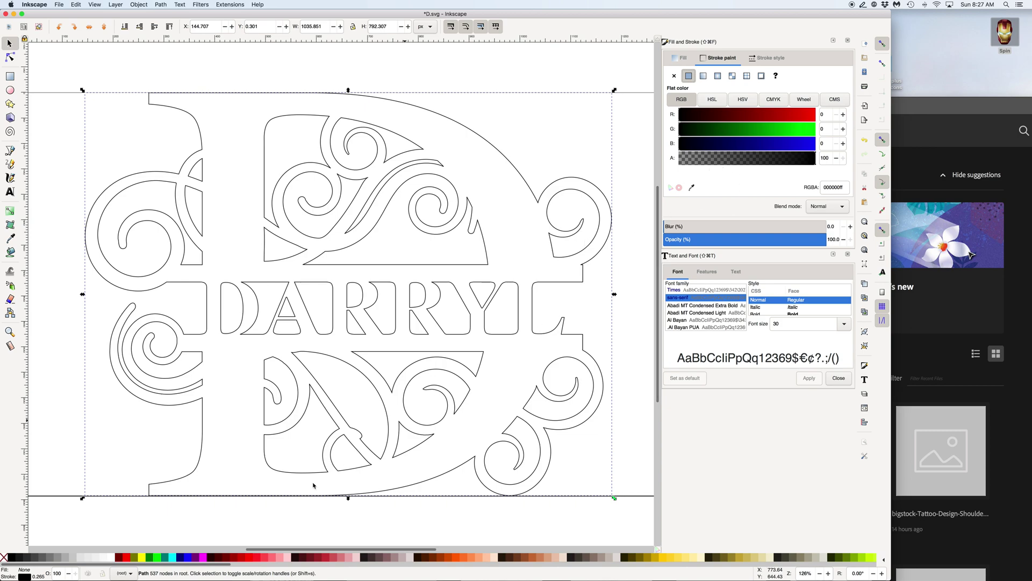
scroll(592, 64, down, 1)
Set the stroke width to 0.5 pt and deselect to view the thin outline.
drag(556, 17, 573, 16)
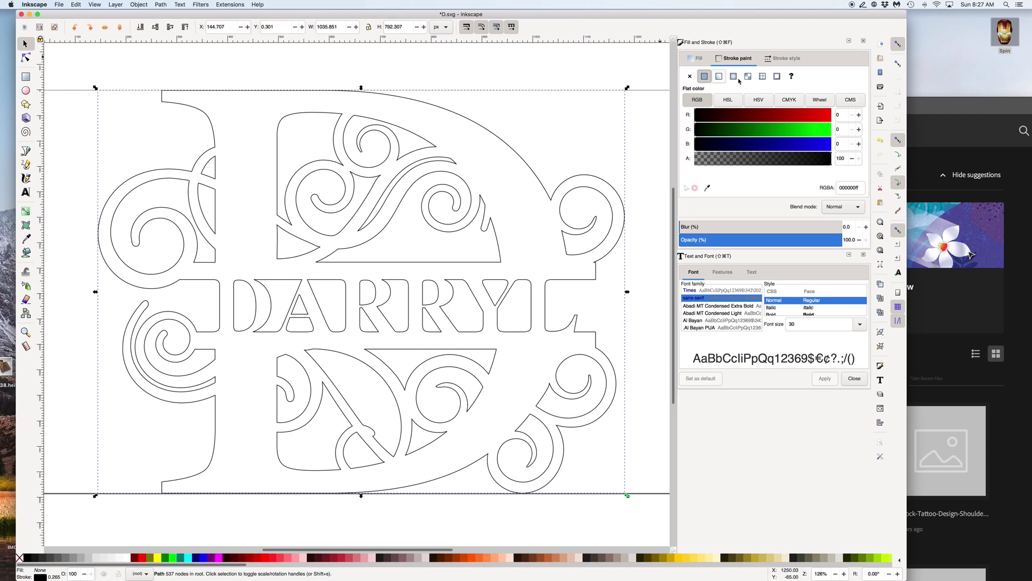
click(775, 60)
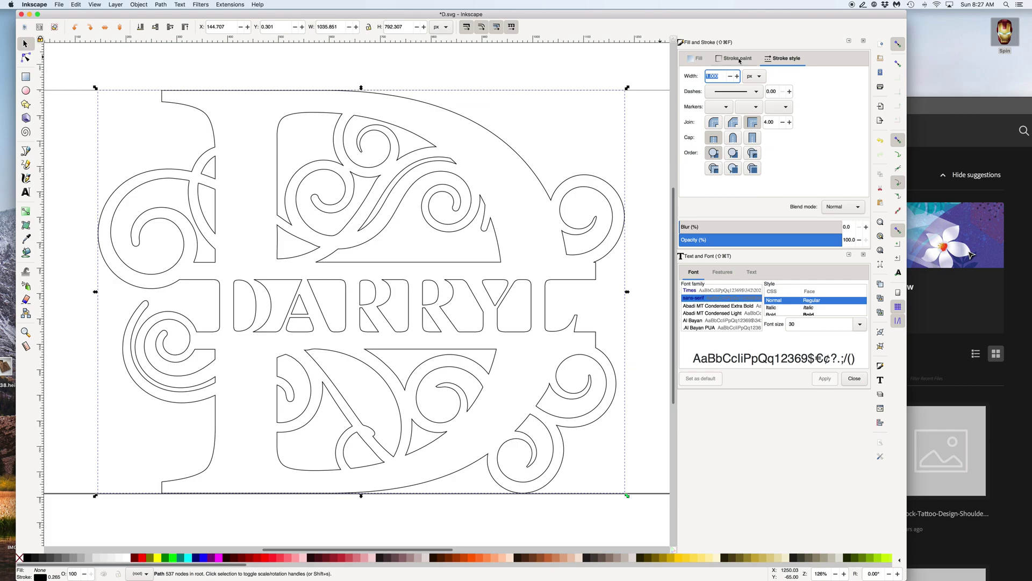
click(740, 60)
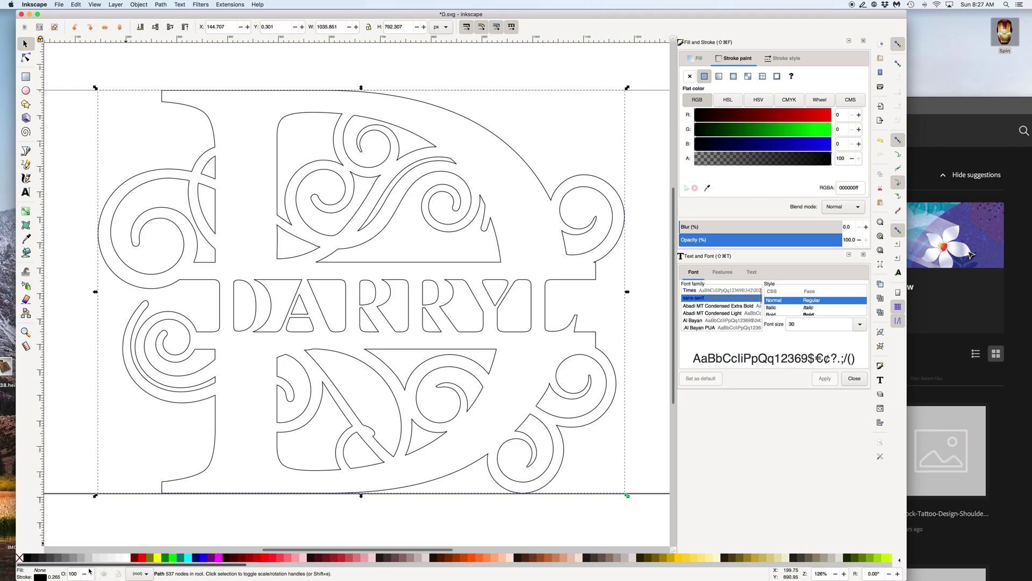
click(52, 577)
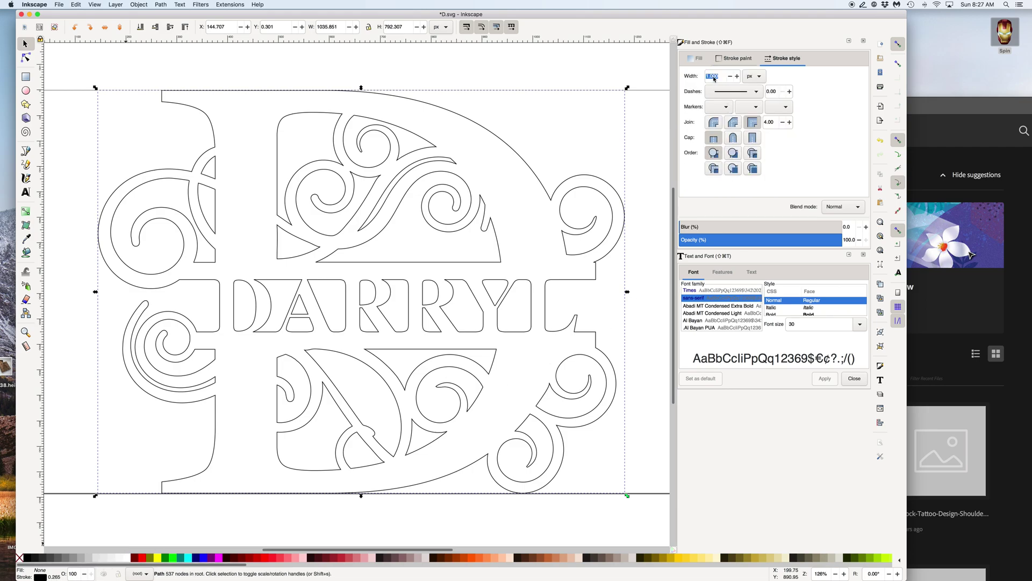
click(762, 77)
key(Escape)
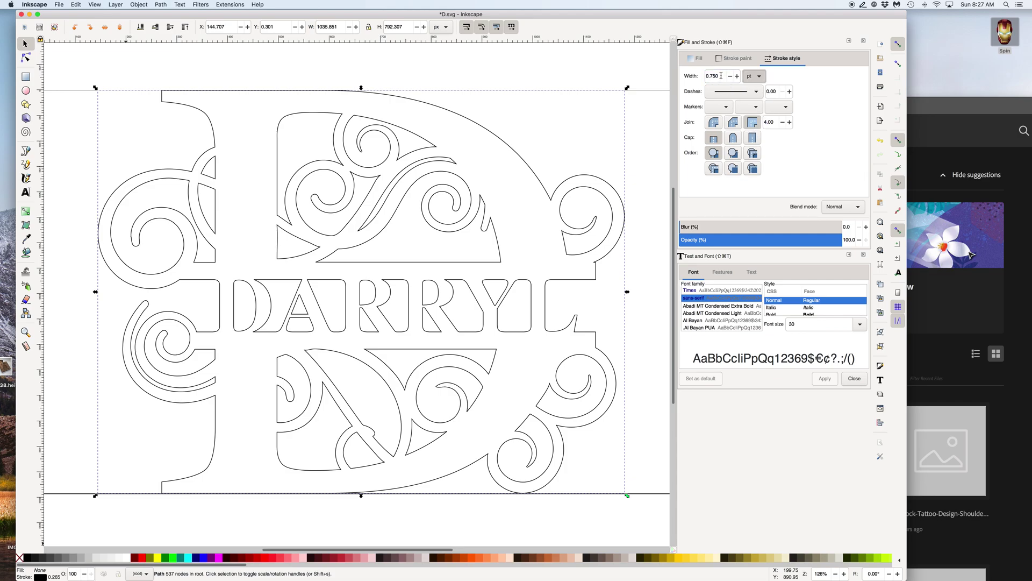
drag(721, 76, 710, 76)
text(5)
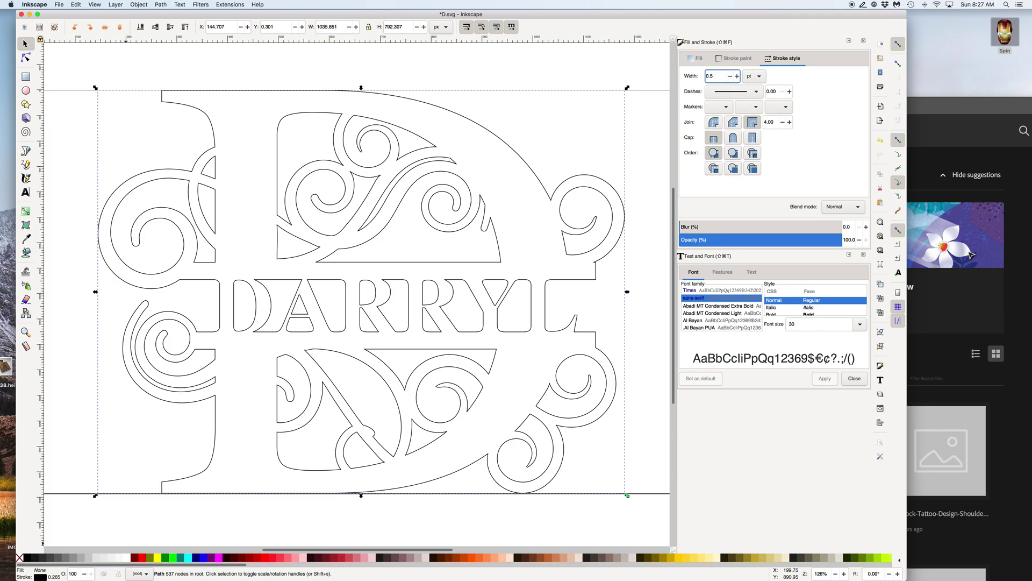
key(Return)
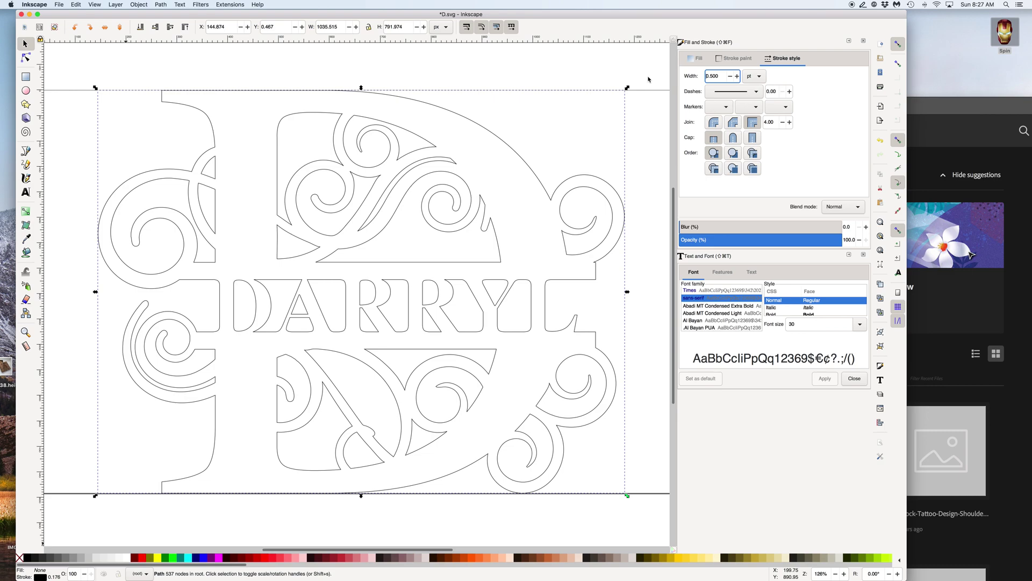
click(557, 79)
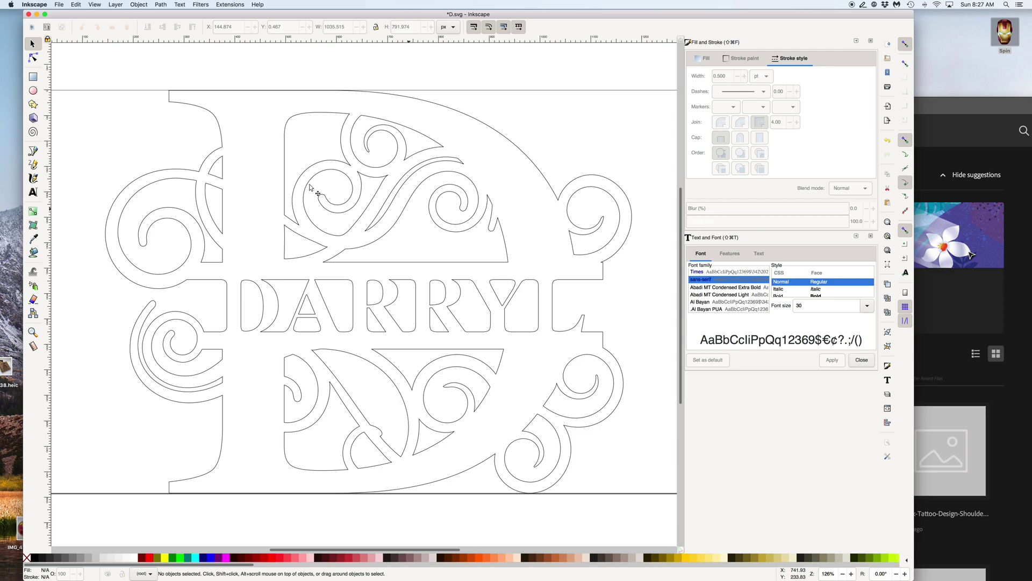
Begin Save As for the finished outline monogram.
click(59, 4)
click(83, 60)
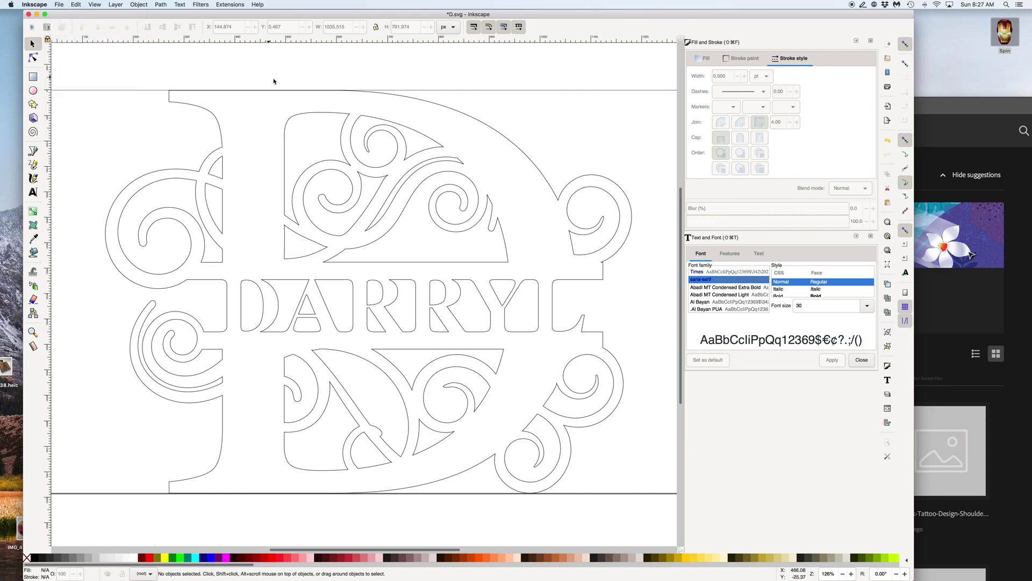